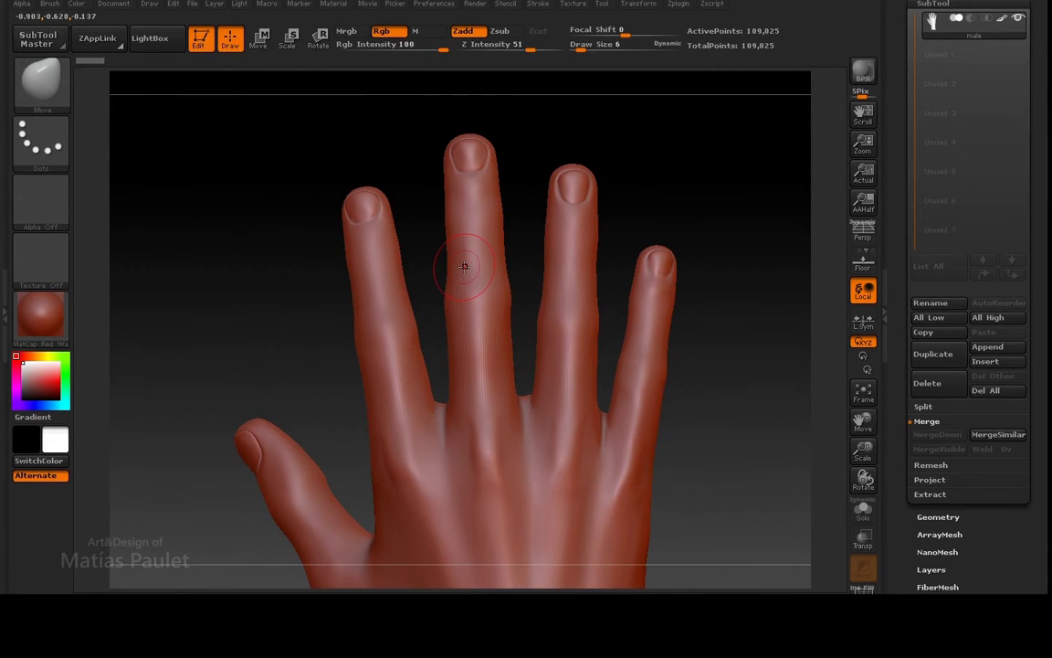
Open the Brush palette from the left-shelf brush thumbnail.
click(37, 73)
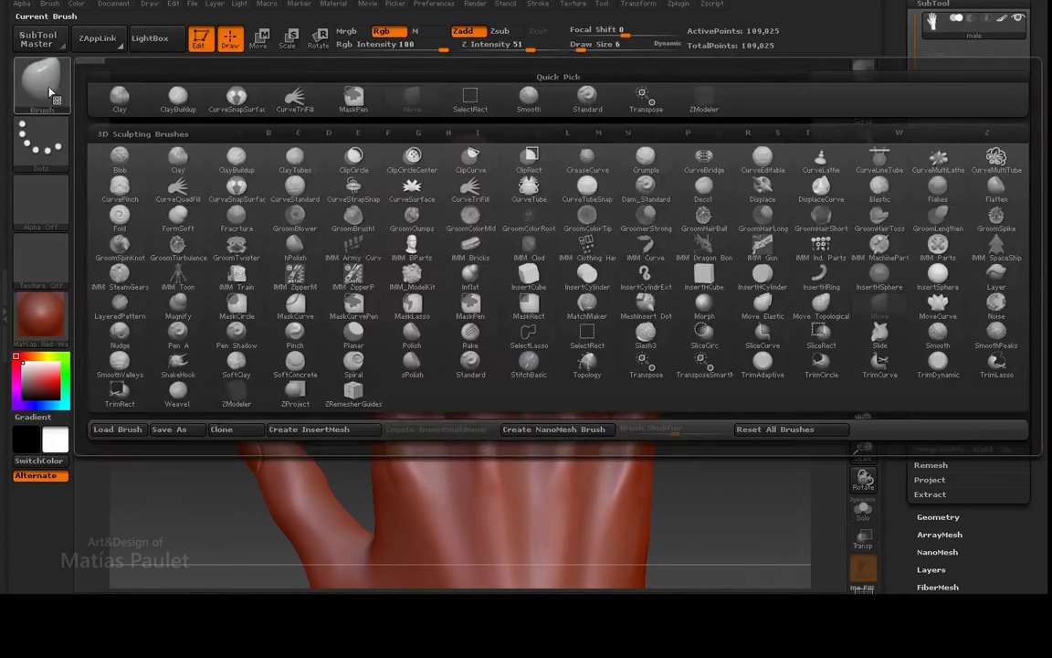
Select CurveTriFill, then trace and fill a membrane curve between the index and middle fingers.
click(475, 190)
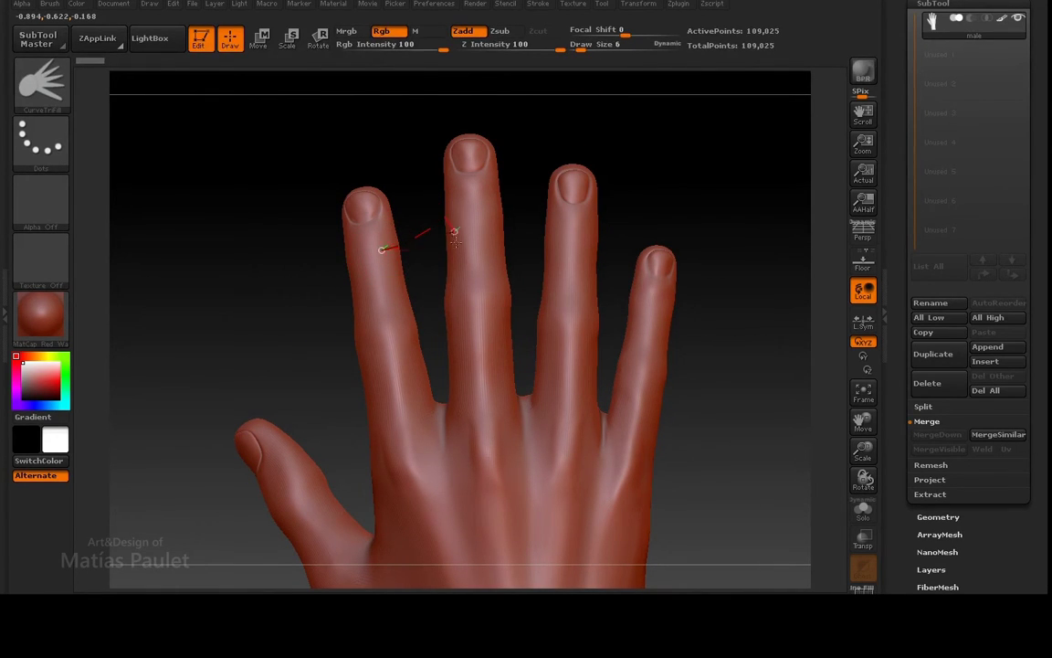
mouse_move(448, 440)
mouse_down()
mouse_move(385, 281)
mouse_move(387, 263)
mouse_up()
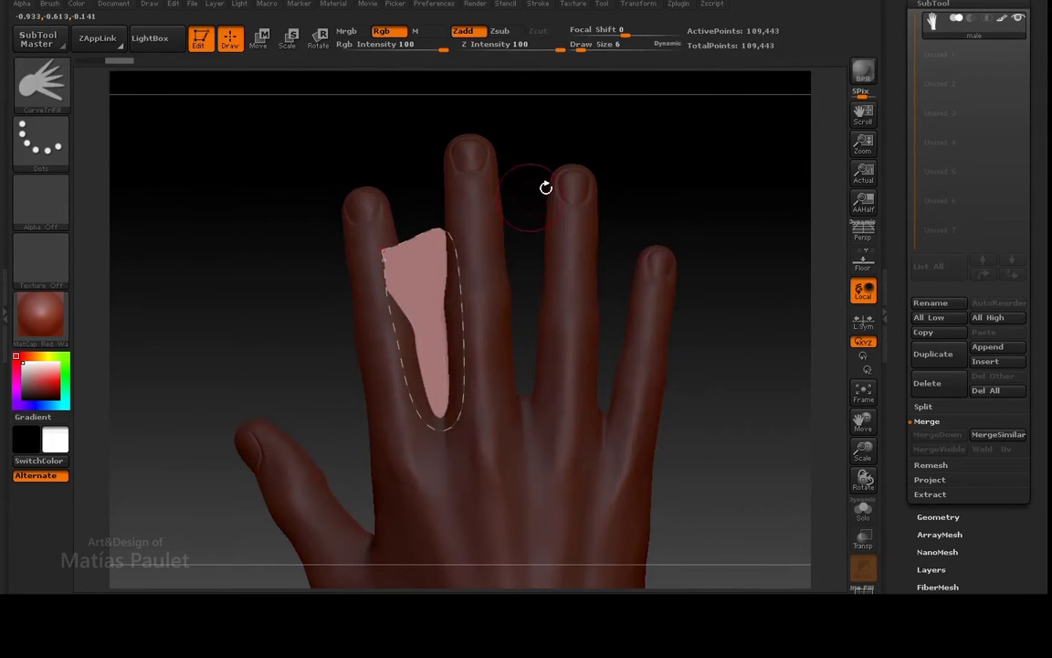
mouse_move(564, 134)
mouse_down()
mouse_move(576, 194)
mouse_move(629, 180)
mouse_up()
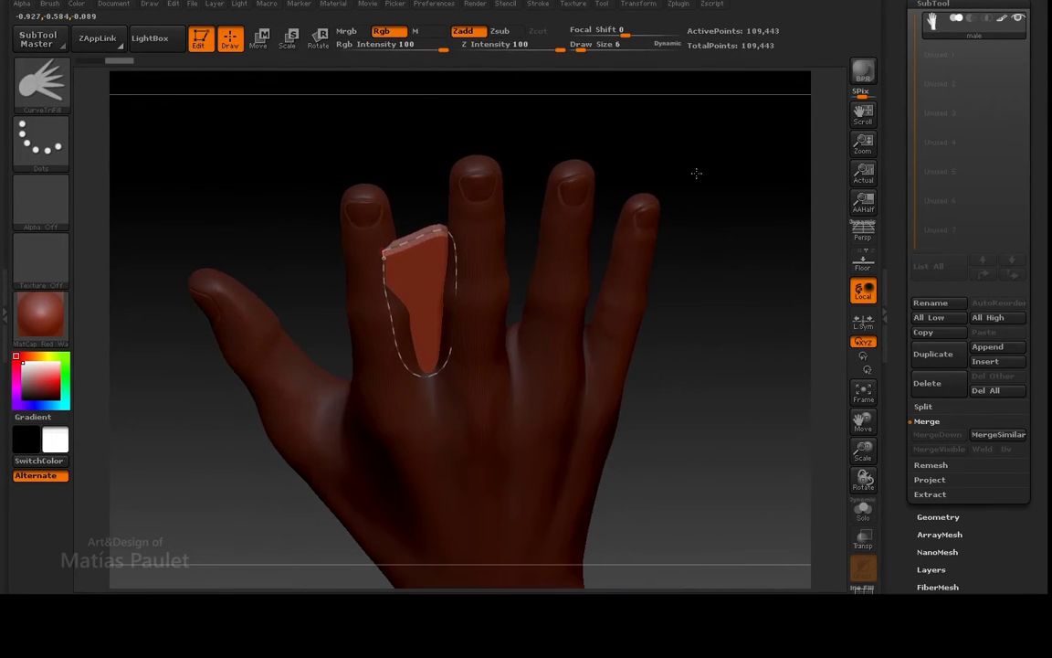
Zoom in on the new patch and adjust Draw Size from 64 down to about 3.
alt+drag(695, 172, 735, 287)
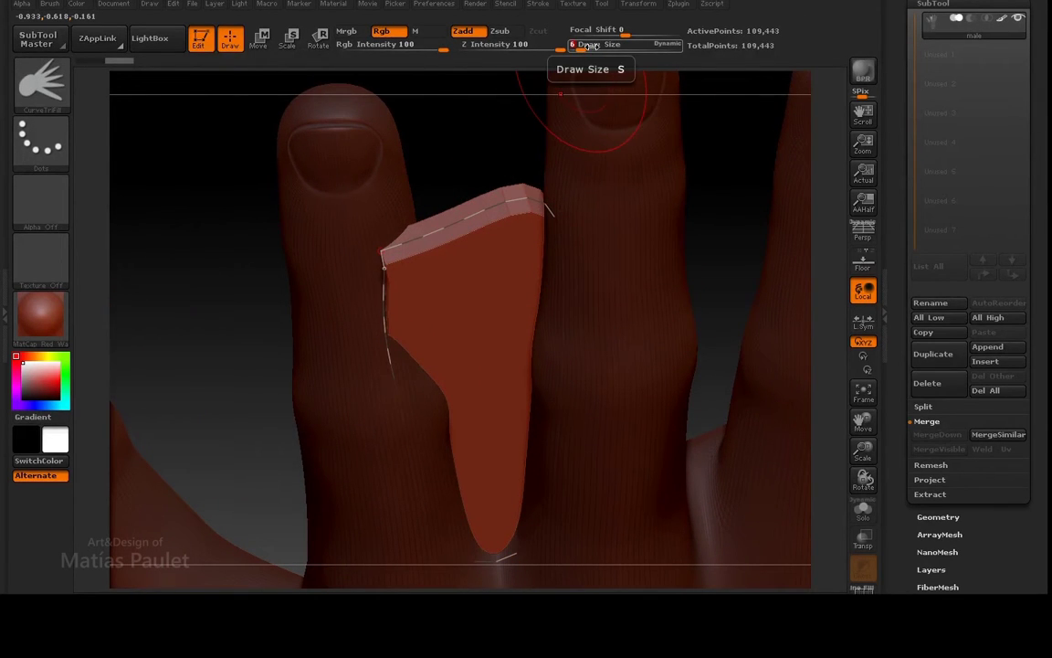
drag(591, 44, 599, 45)
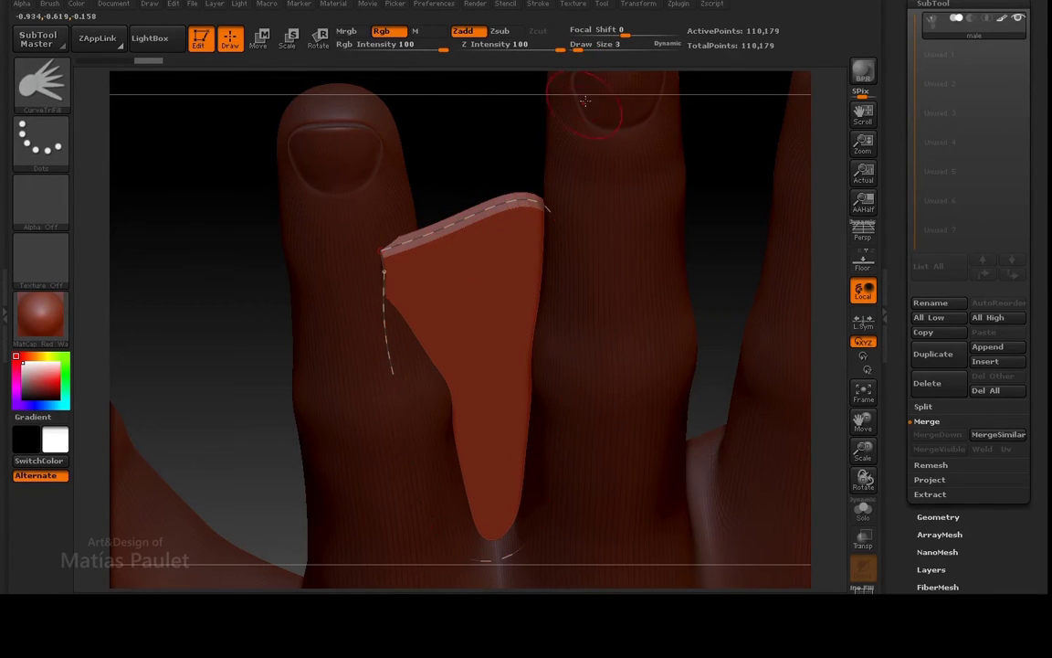
mouse_move(617, 44)
mouse_down()
mouse_move(608, 46)
mouse_move(617, 46)
mouse_up()
Regenerate the index–middle membrane fill denser and orbit the hand upright to inspect it.
click(489, 216)
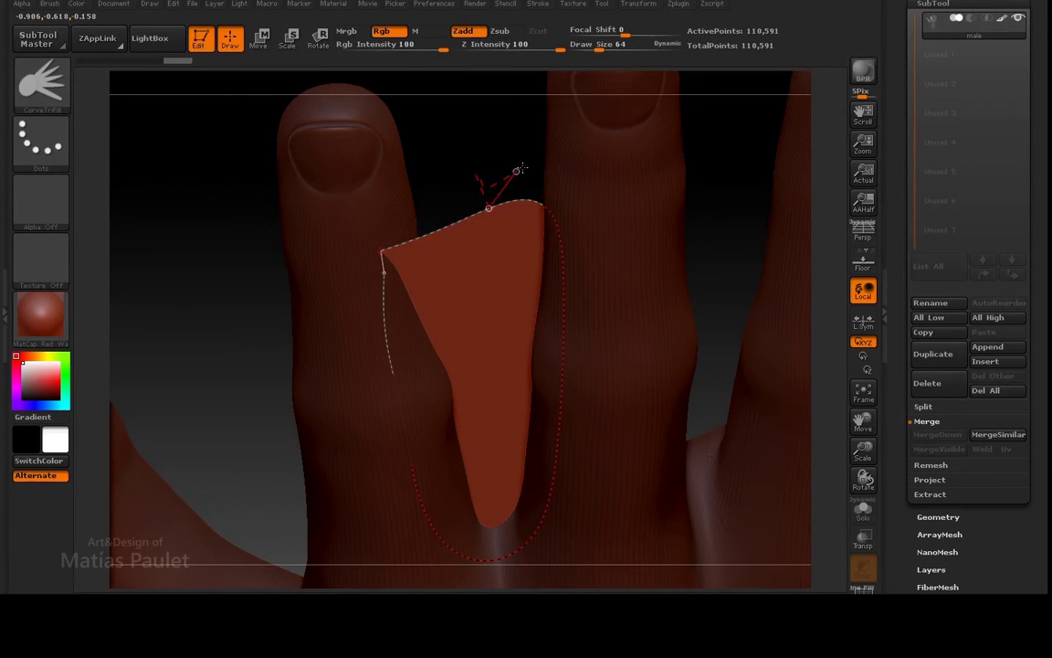
mouse_move(721, 146)
mouse_down()
mouse_move(716, 181)
mouse_move(666, 156)
mouse_move(676, 155)
mouse_up()
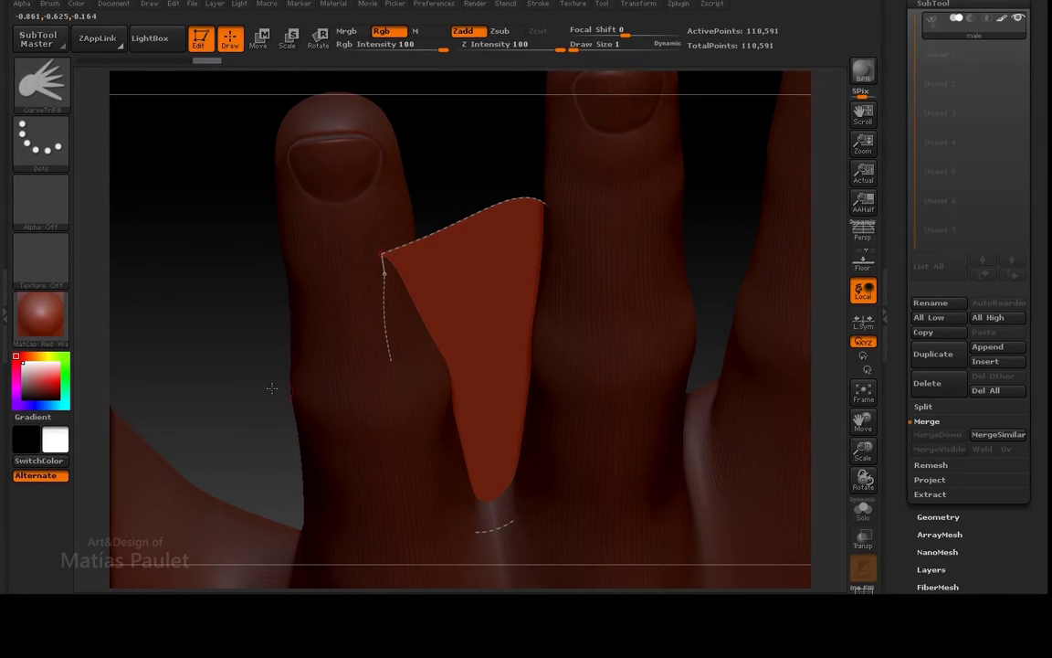
mouse_move(211, 341)
mouse_down()
mouse_move(218, 305)
mouse_move(207, 312)
mouse_move(108, 135)
mouse_up()
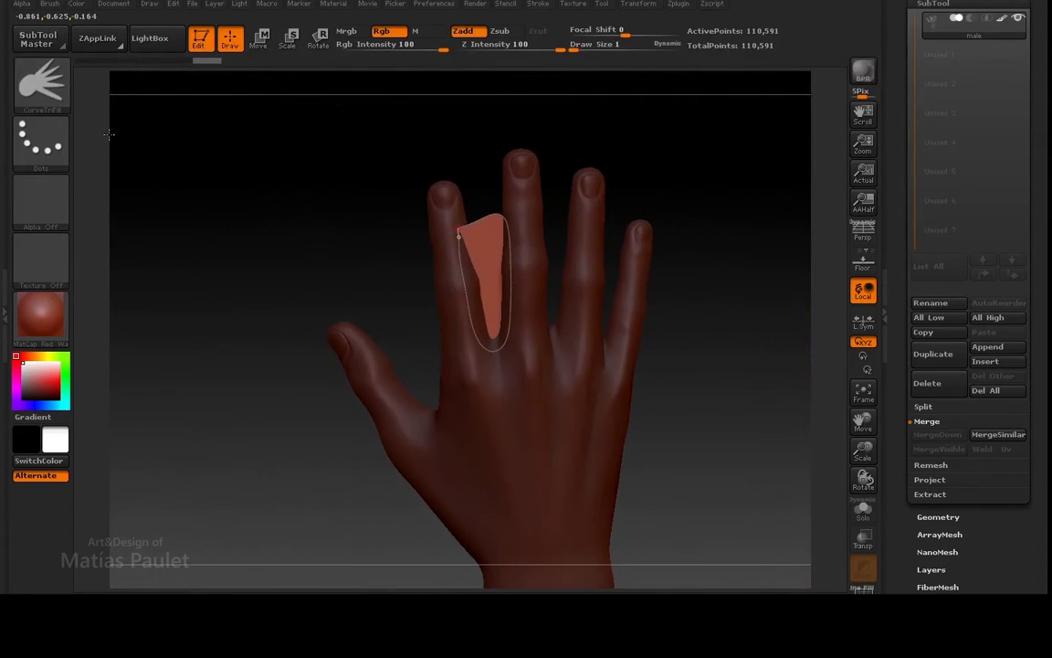
mouse_move(295, 261)
mouse_down()
mouse_move(221, 250)
mouse_move(742, 262)
mouse_up()
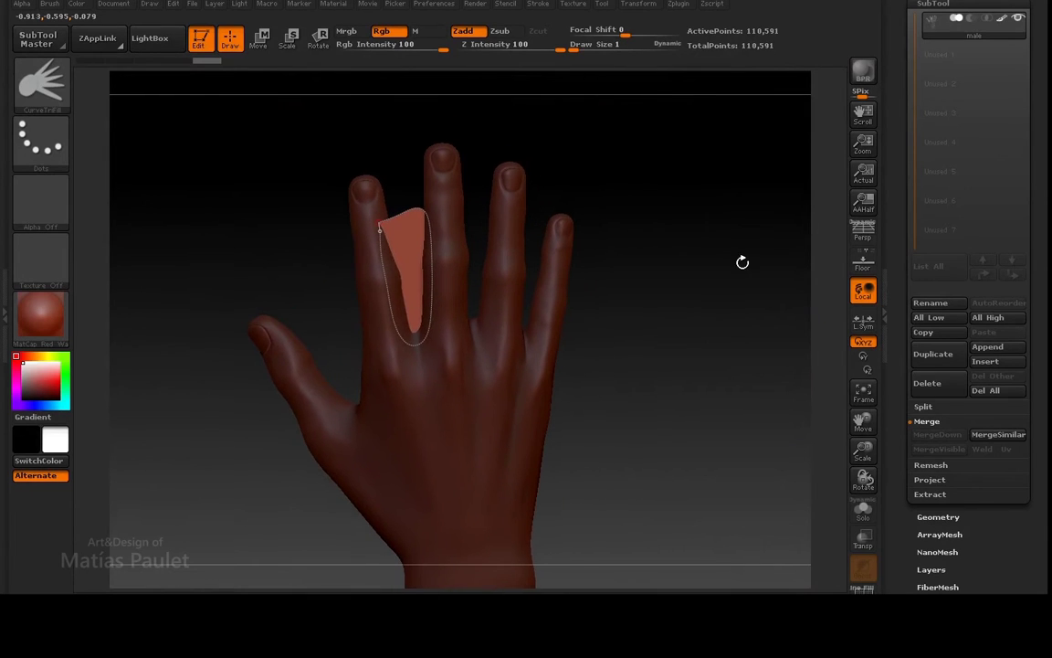
drag(685, 246, 720, 319)
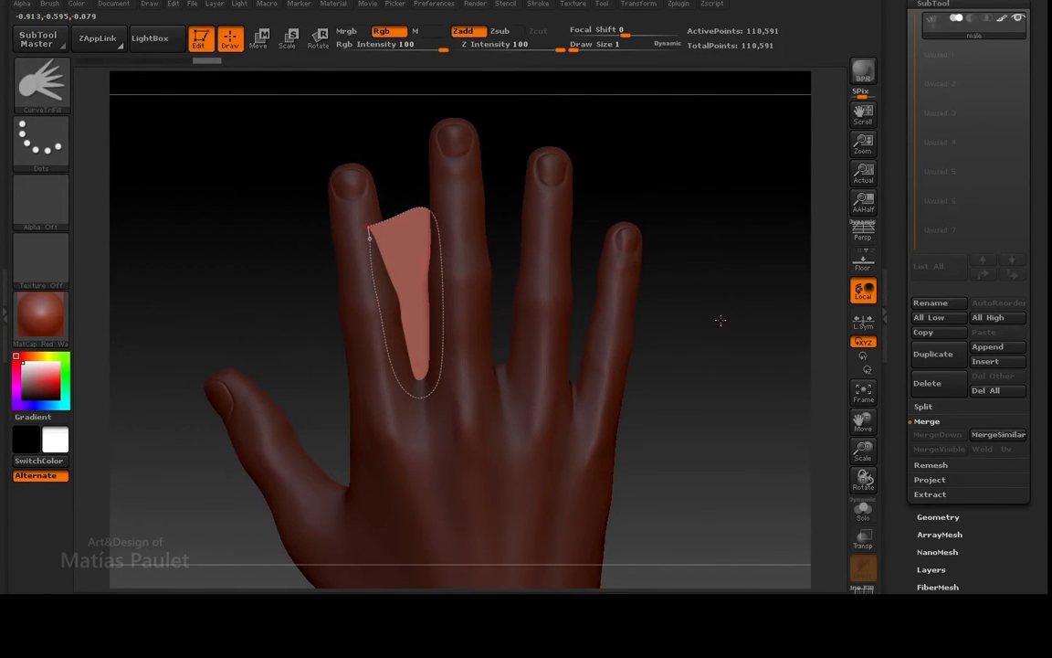
Split the first membrane off with Split Unmasked Points, then draw and split a middle–ring membrane.
click(952, 406)
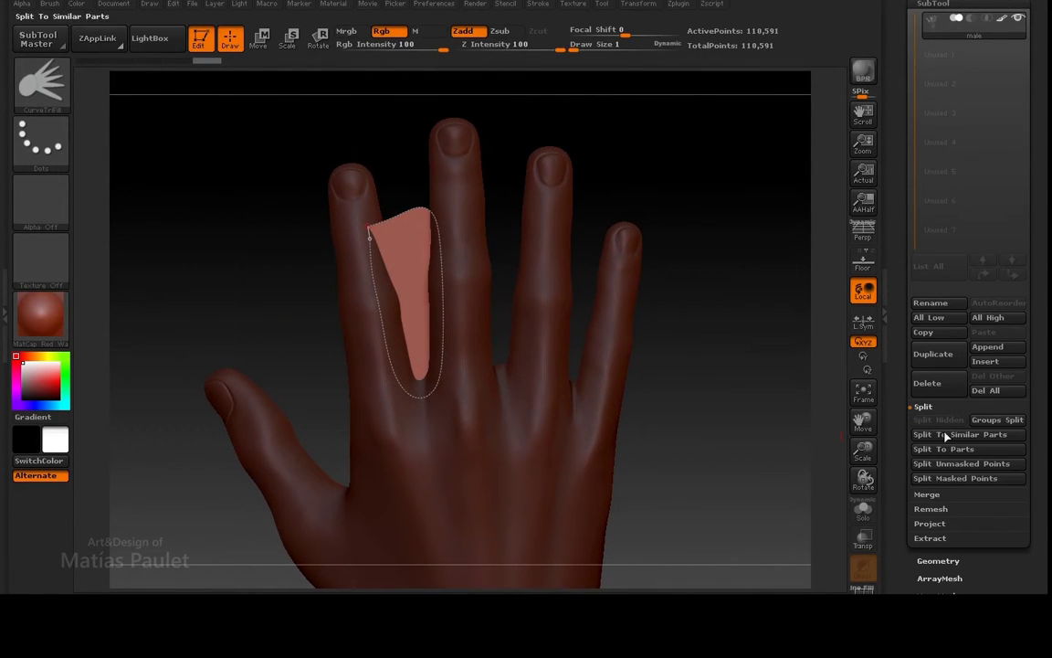
click(987, 464)
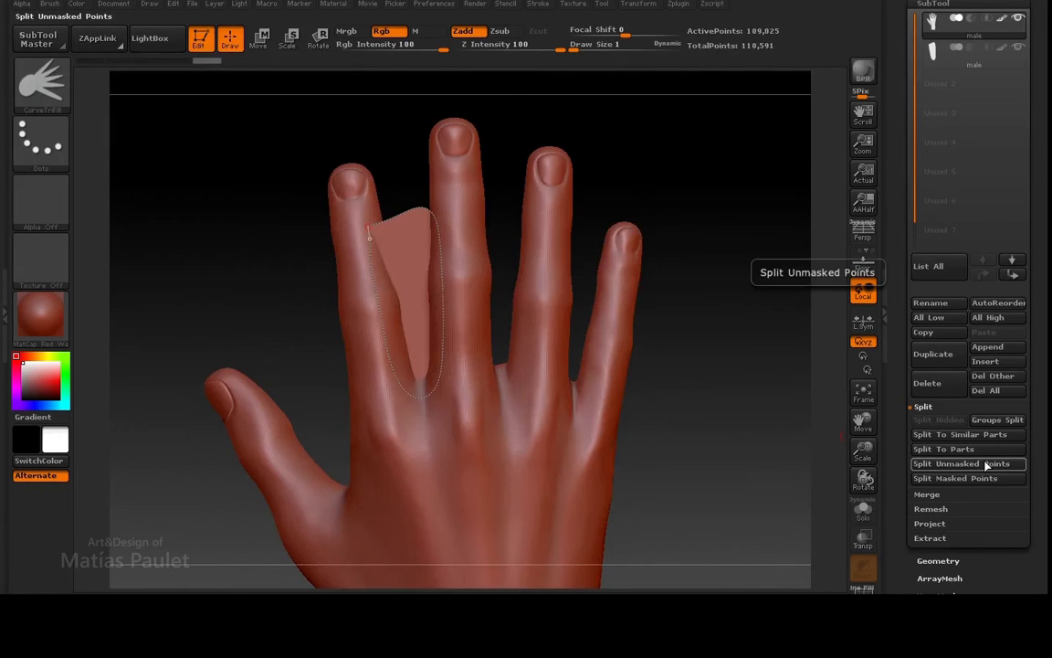
mouse_move(969, 55)
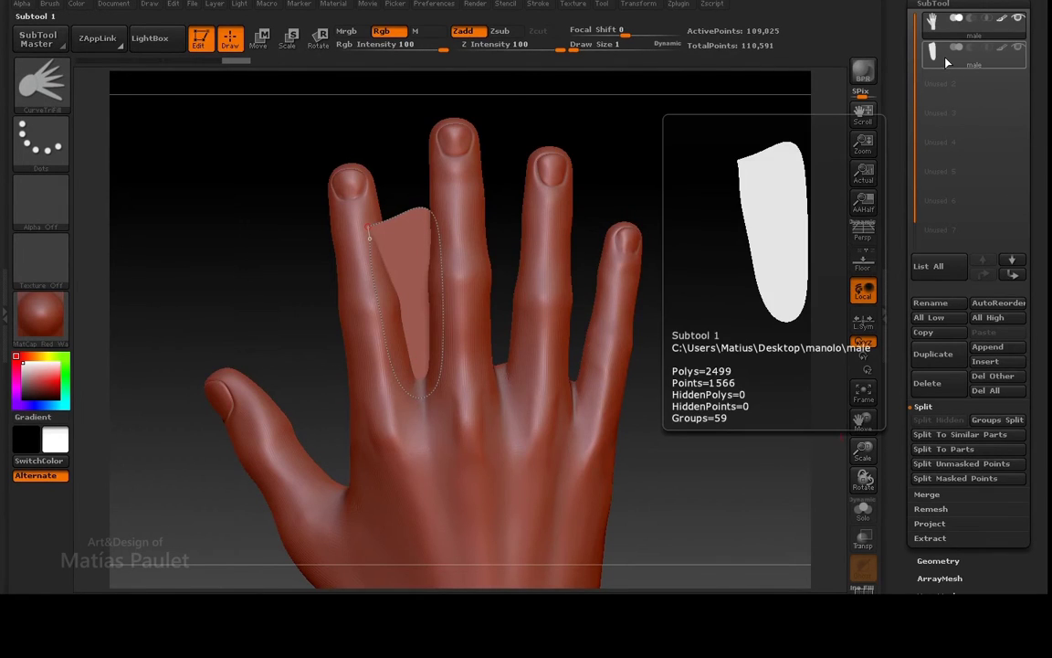
drag(776, 229, 505, 219)
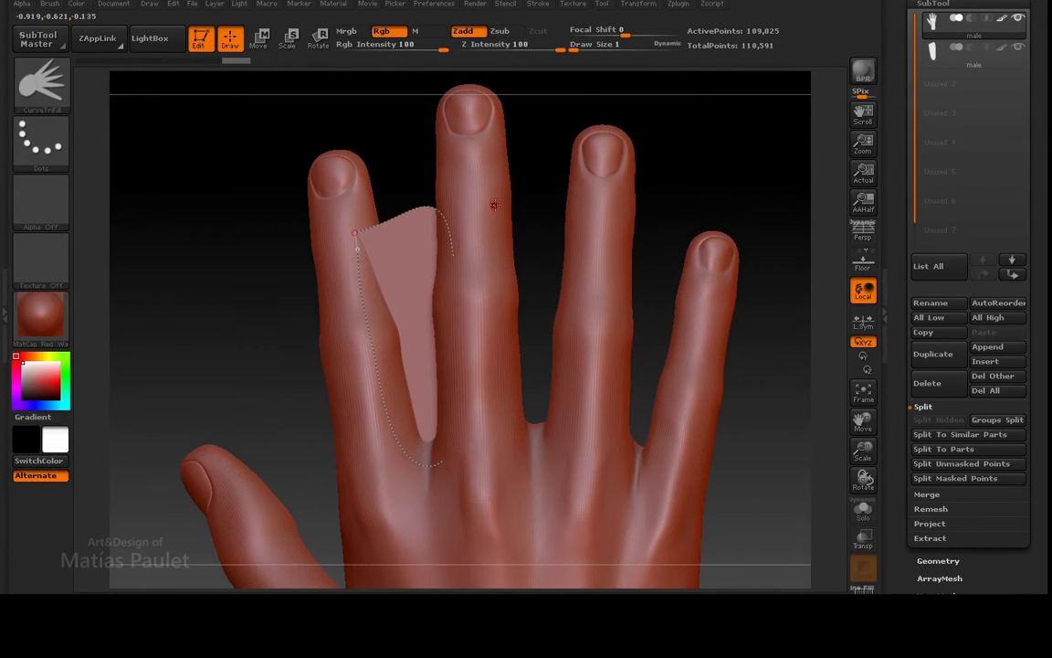
mouse_move(585, 244)
mouse_down()
mouse_move(585, 356)
mouse_move(539, 448)
mouse_move(489, 347)
mouse_move(490, 203)
mouse_up()
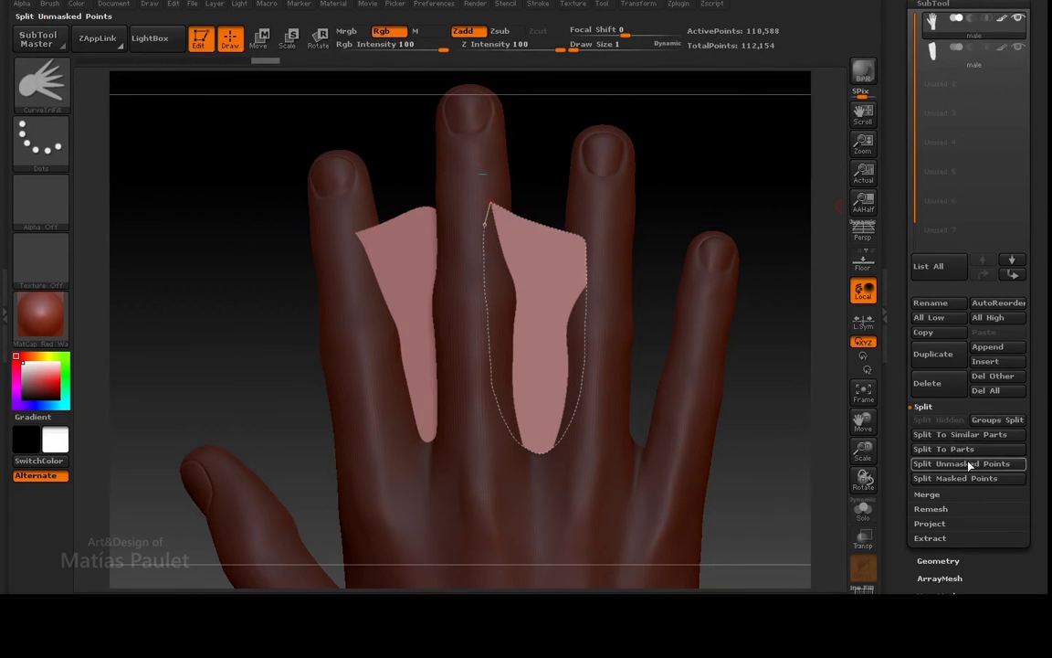
click(998, 466)
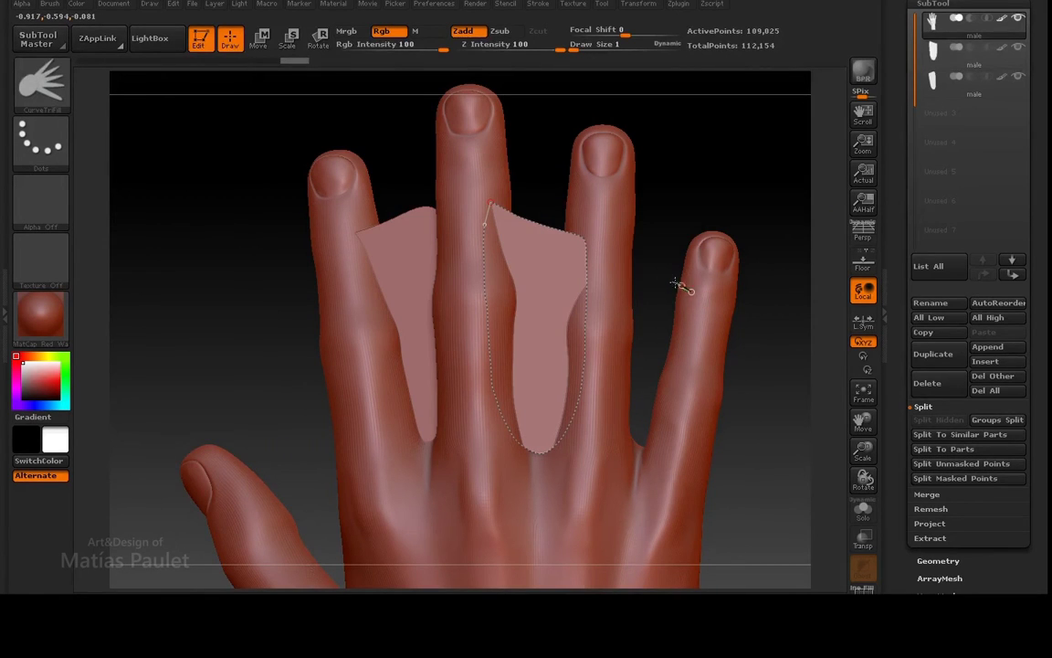
Draw and fill the ring–little membrane, split it off, and select Subtool 2.
mouse_move(619, 447)
mouse_down()
mouse_move(647, 467)
mouse_move(696, 371)
mouse_up()
drag(698, 313, 700, 309)
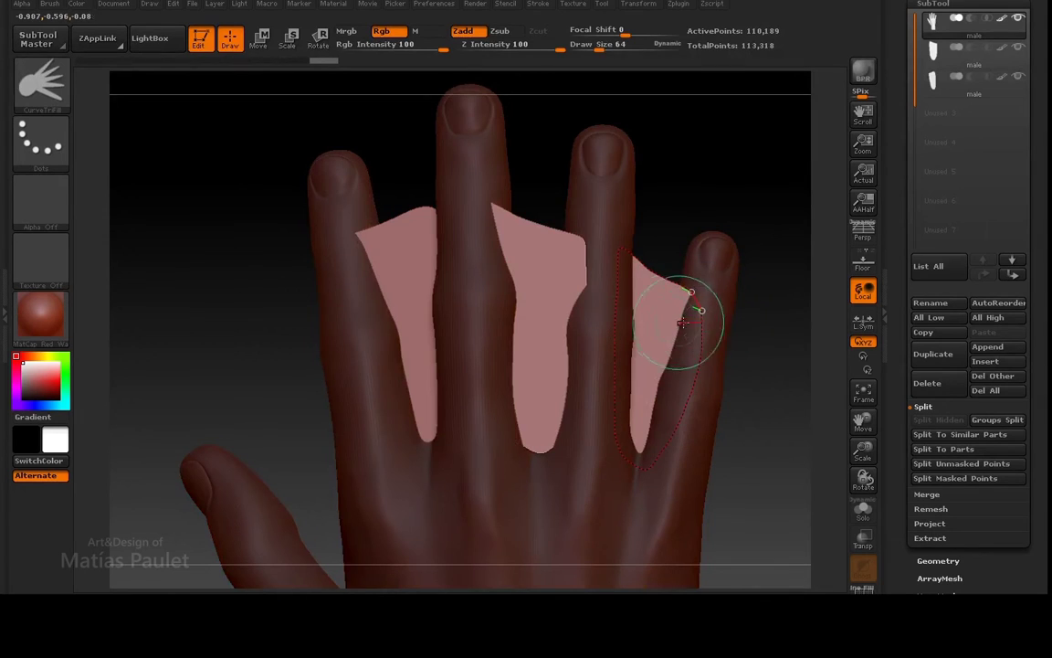
click(950, 464)
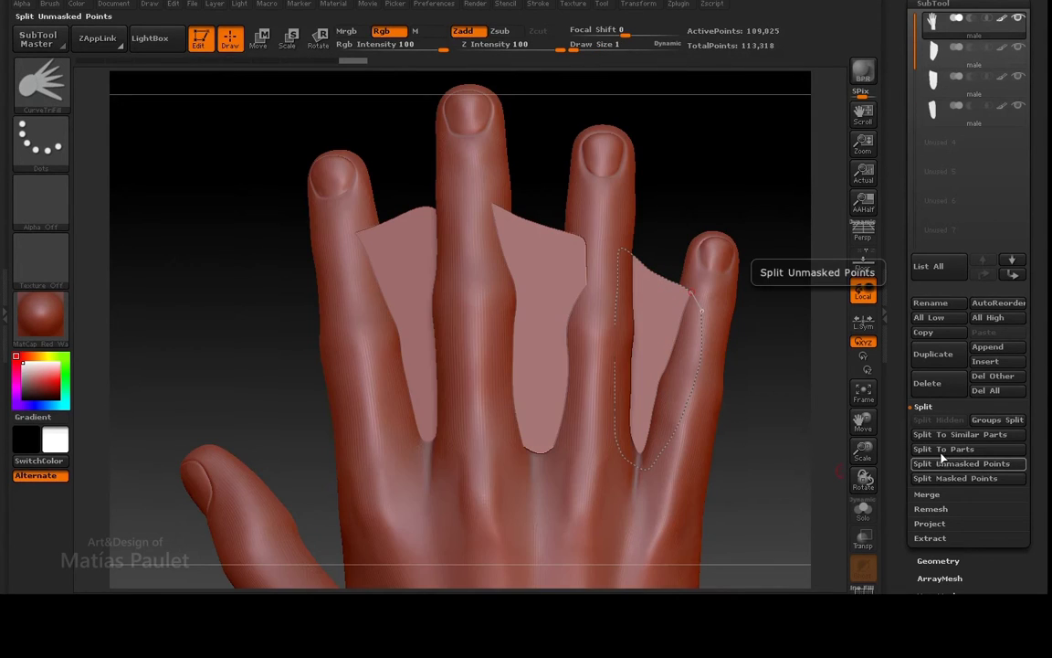
click(941, 66)
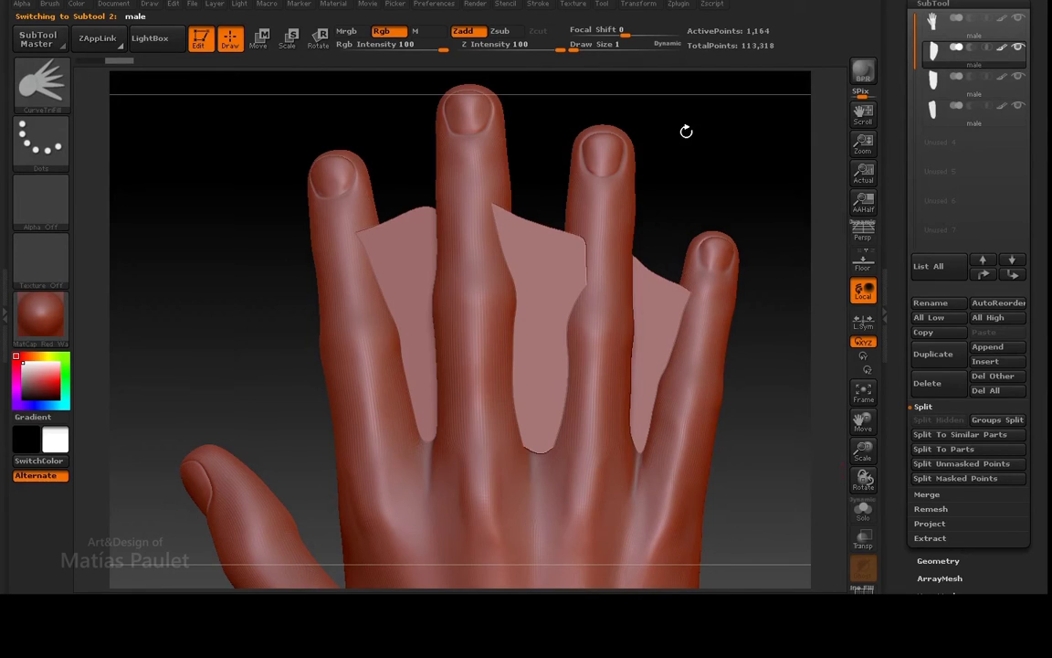
Switch to the Move brush (B-M-V) at draw size 9 and select another membrane subtool.
key(b)
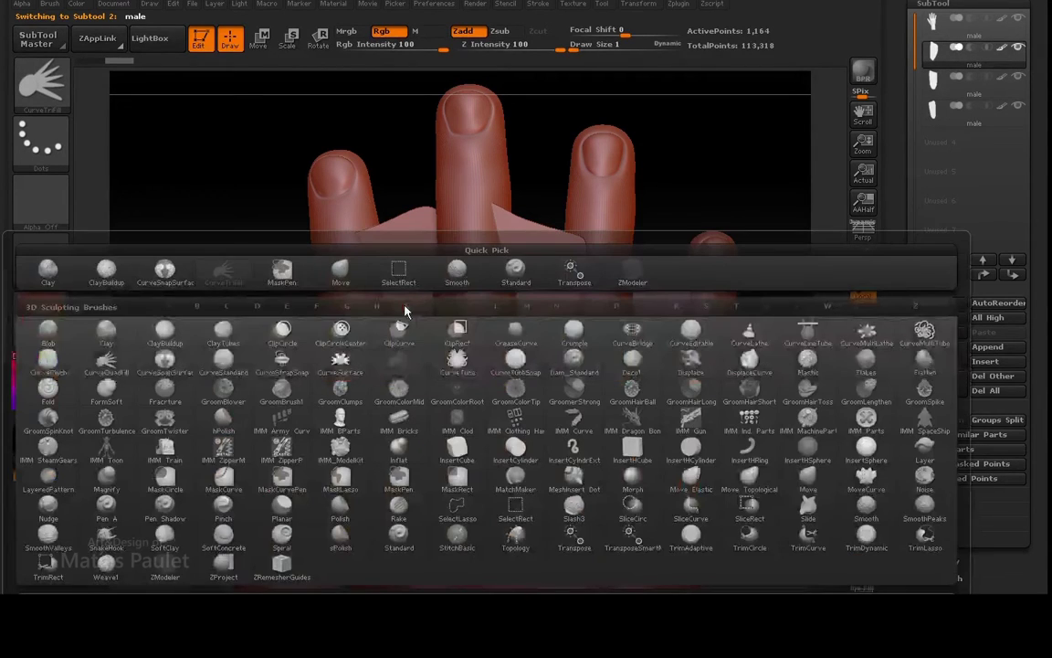
key(m)
key(v)
key(s)
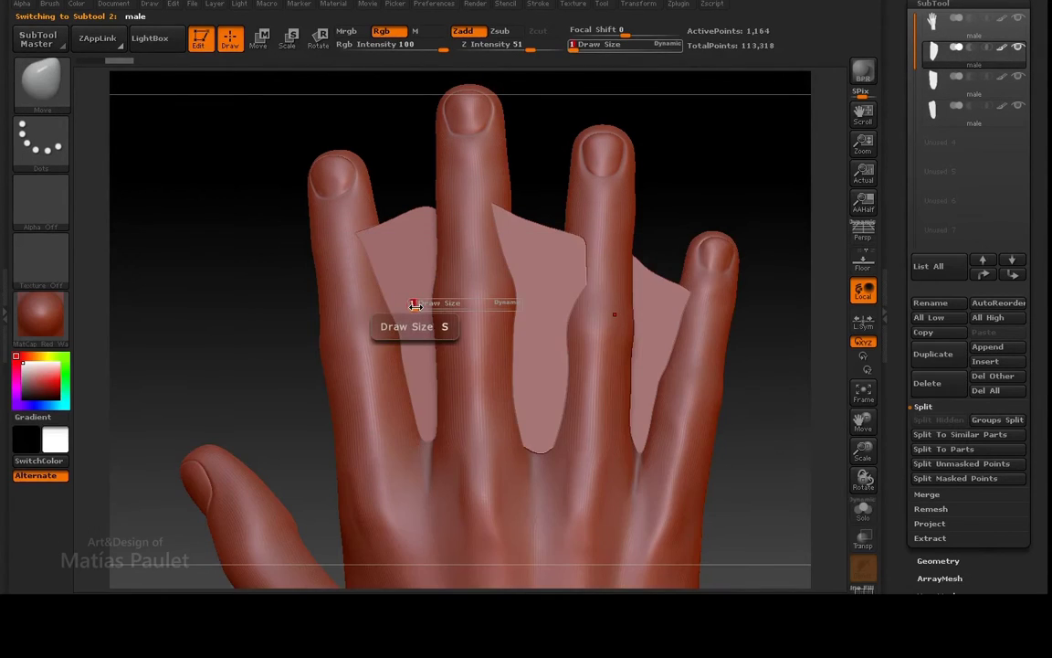
drag(414, 303, 429, 302)
alt+click(399, 245)
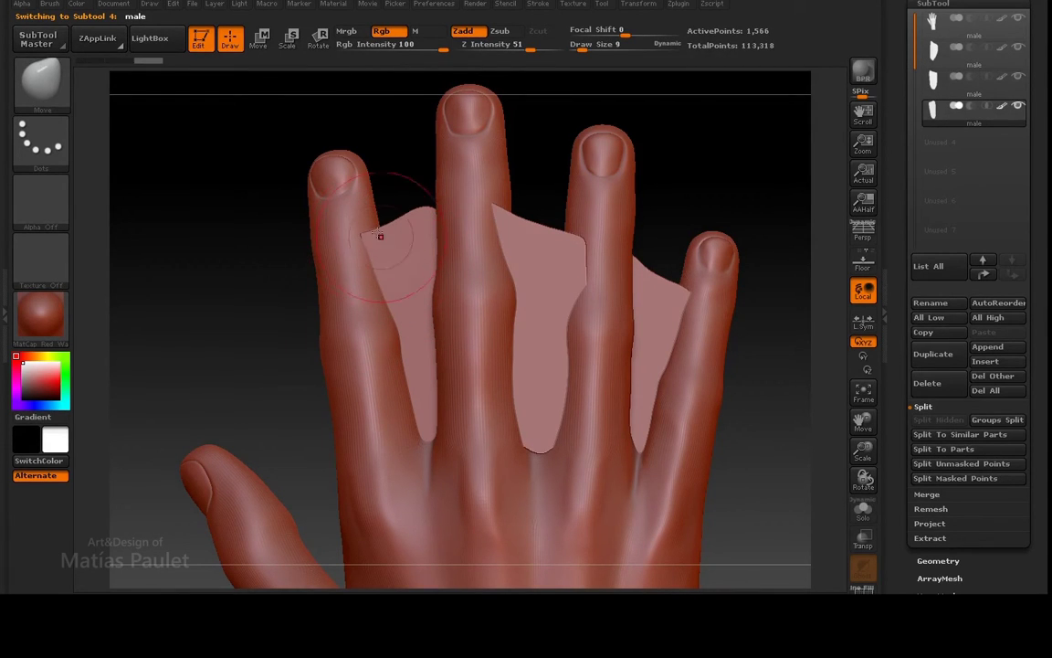
Pull and re-sculpt the index–middle webbing's top edge with the Move brush.
mouse_move(272, 235)
mouse_down()
mouse_move(389, 242)
mouse_move(385, 211)
mouse_up()
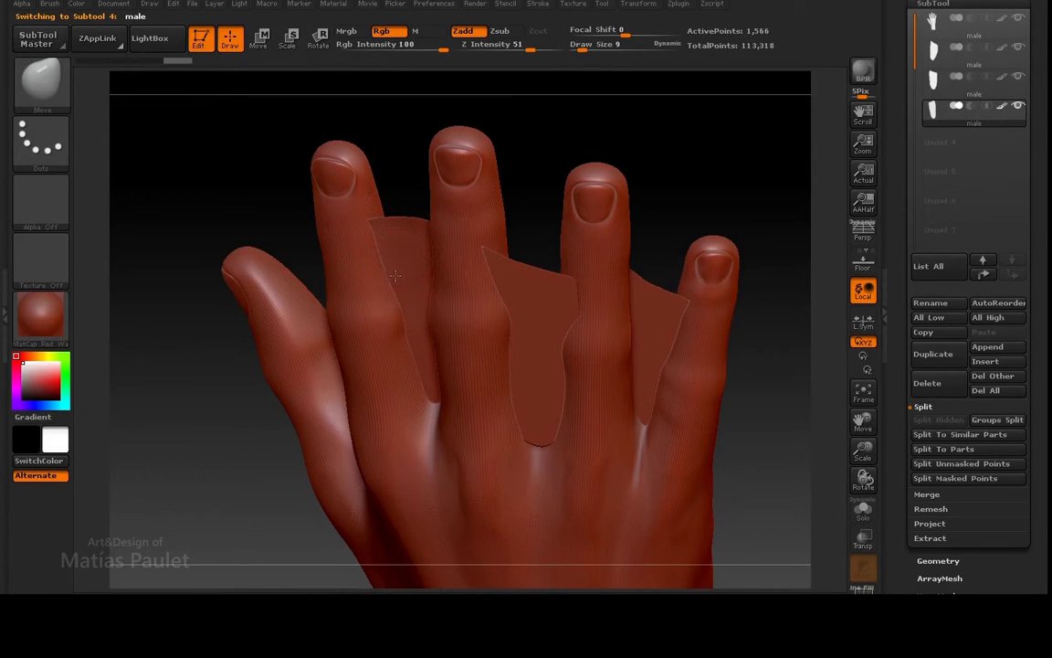
mouse_move(399, 164)
mouse_down()
mouse_move(421, 83)
mouse_move(356, 192)
mouse_up()
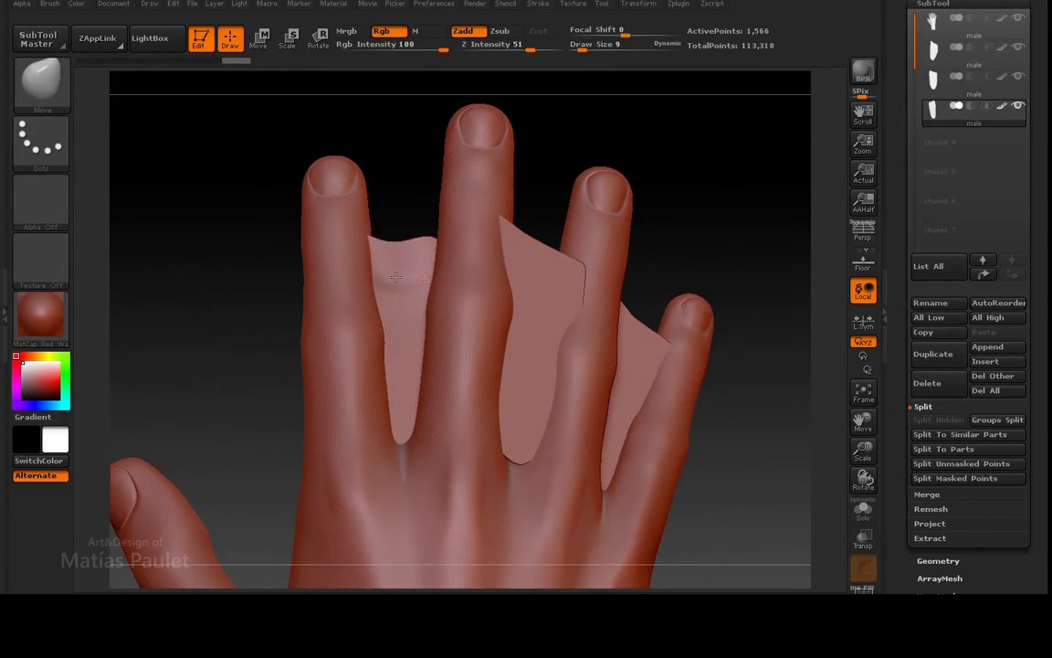
mouse_move(395, 277)
mouse_down()
mouse_move(426, 245)
mouse_move(388, 310)
mouse_move(374, 274)
mouse_up()
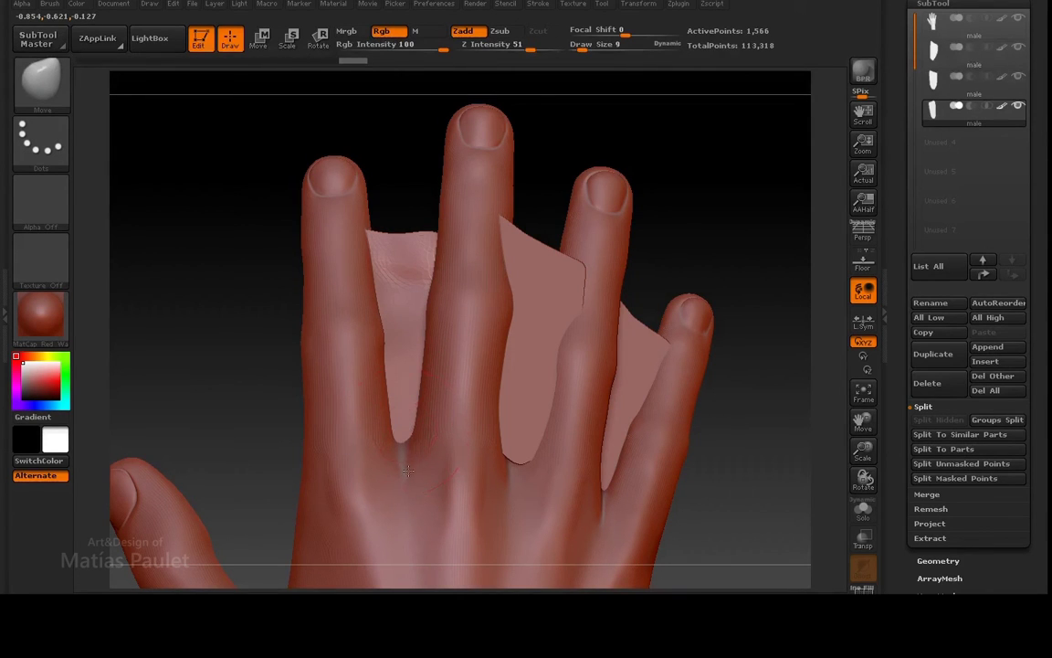
drag(376, 356, 379, 254)
mouse_move(390, 176)
mouse_down()
mouse_move(391, 329)
mouse_move(559, 275)
mouse_up()
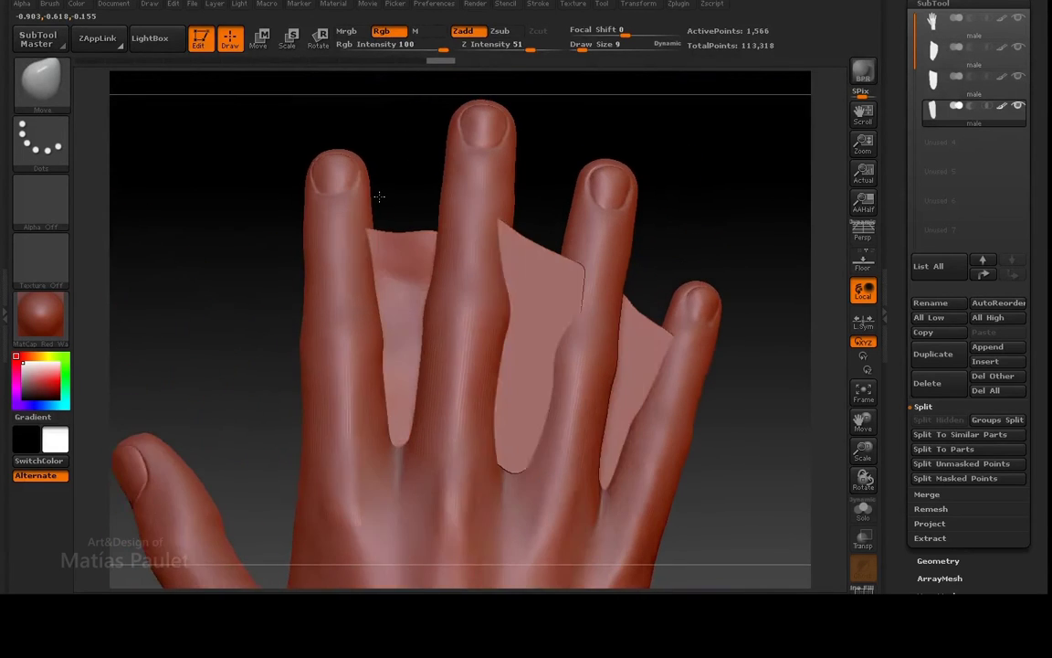
Select Subtool 3 and push the middle–ring webbing edges to follow both fingers.
alt+click(559, 216)
drag(559, 214, 517, 211)
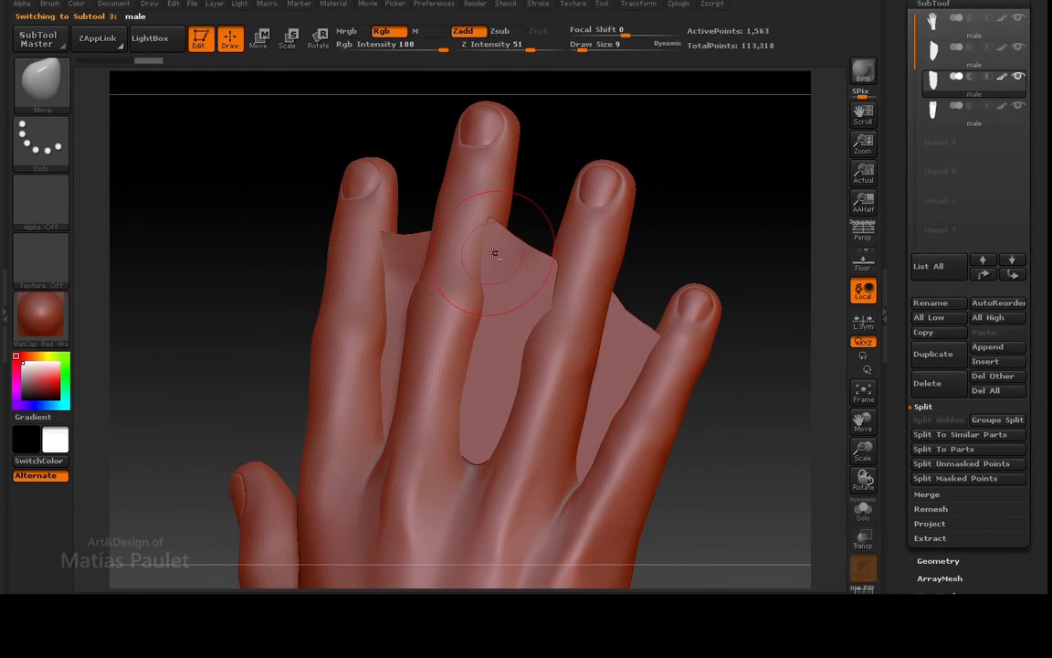
drag(494, 253, 492, 231)
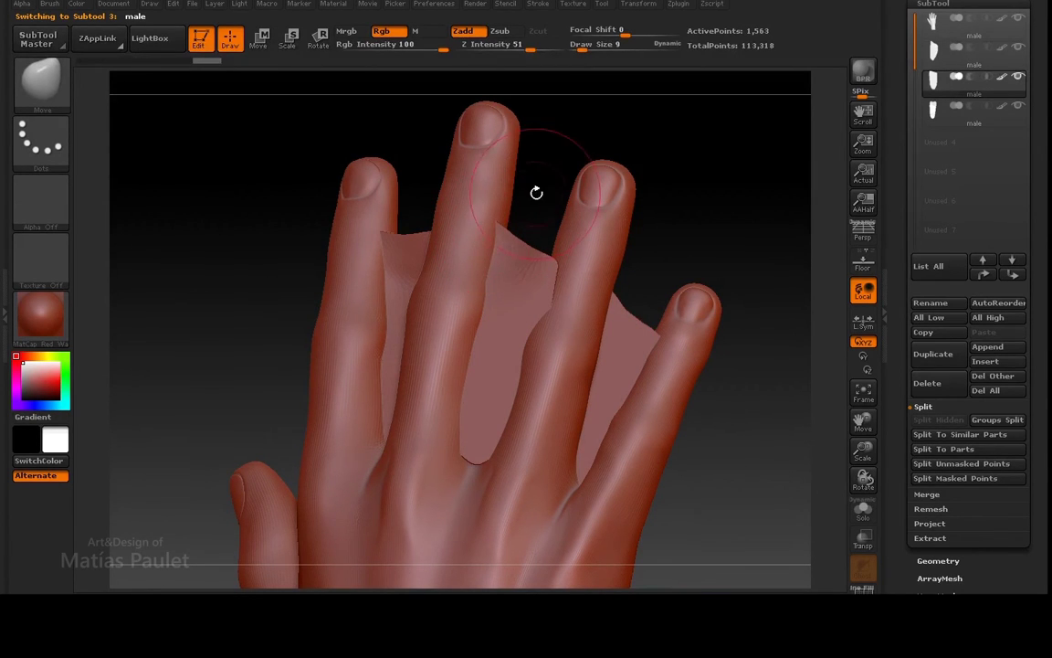
mouse_move(536, 193)
mouse_down()
mouse_move(563, 271)
mouse_move(564, 261)
mouse_up()
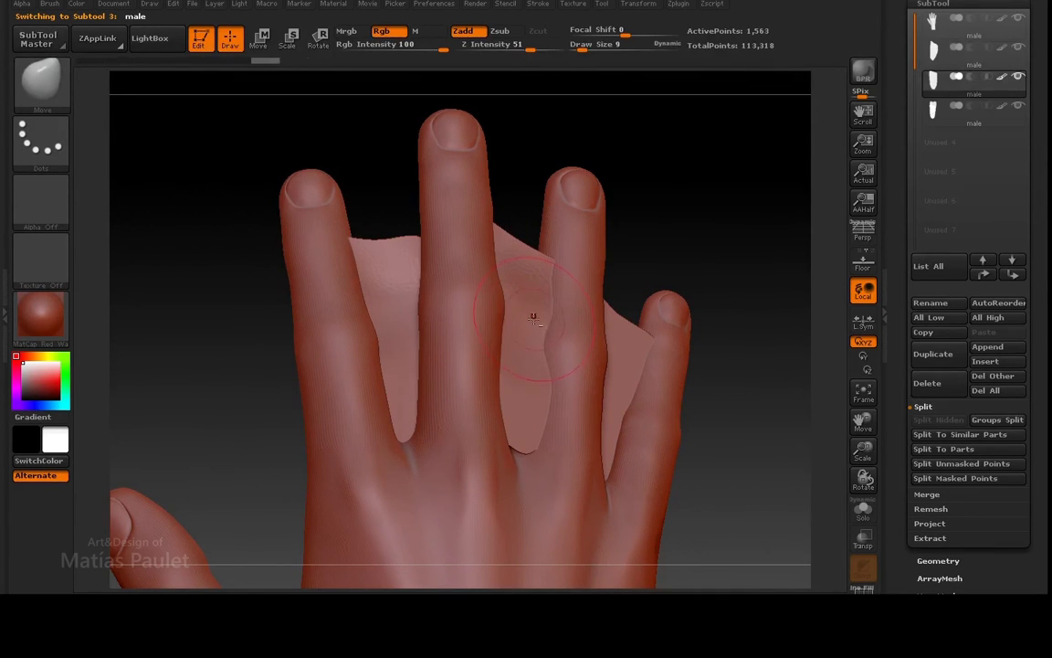
drag(525, 418, 519, 461)
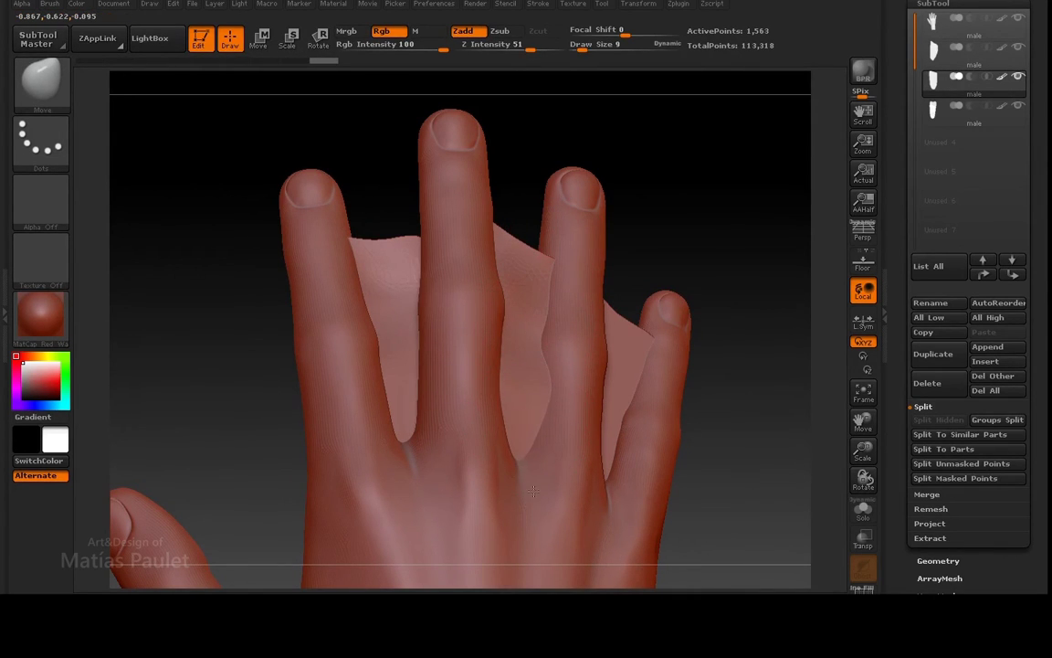
mouse_move(535, 375)
mouse_down()
mouse_move(522, 383)
mouse_move(529, 400)
mouse_up()
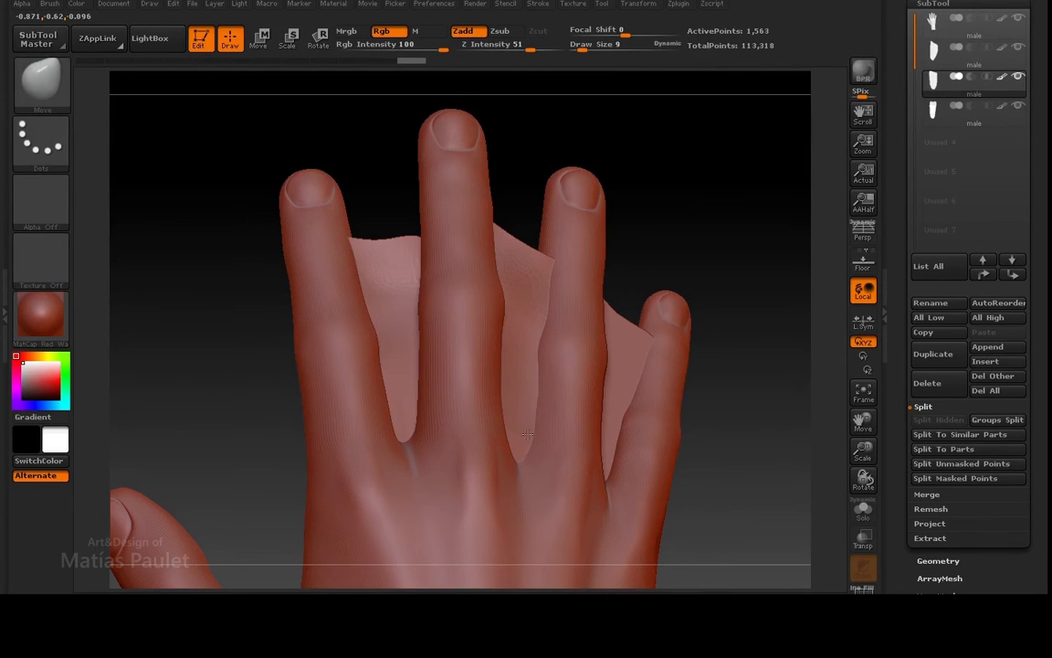
mouse_move(536, 341)
mouse_down()
mouse_move(529, 320)
mouse_move(548, 265)
mouse_move(528, 222)
mouse_up()
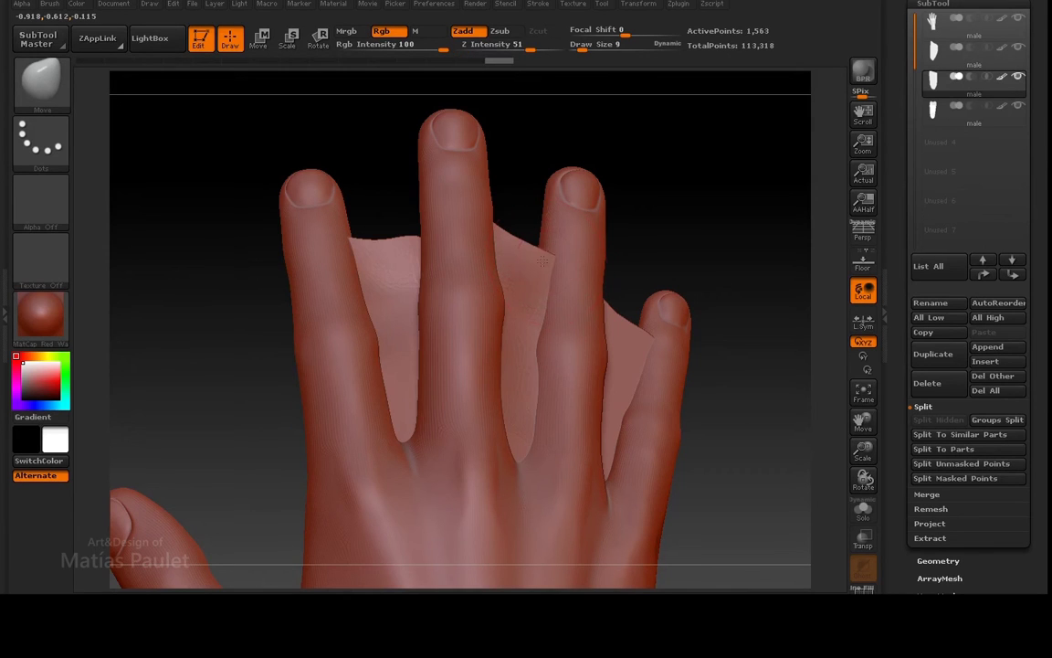
mouse_move(648, 222)
mouse_down()
mouse_move(660, 317)
mouse_move(632, 292)
mouse_move(611, 146)
mouse_up()
Select the ring–little webbing subtool and rotate to a frontal view of the webbing.
alt+click(568, 230)
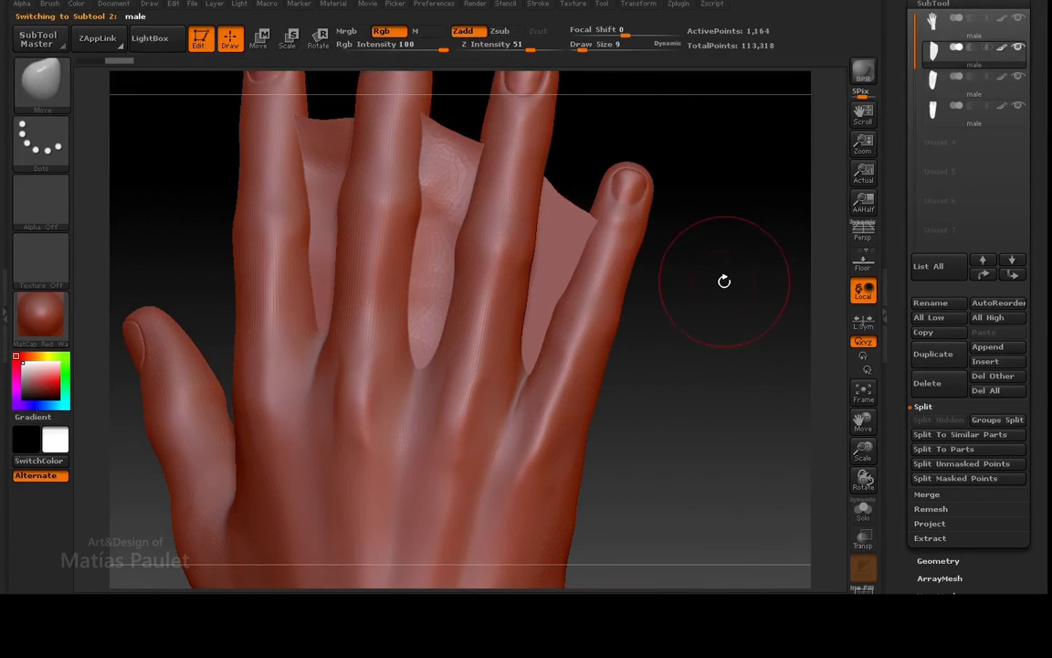
alt+drag(728, 308, 716, 294)
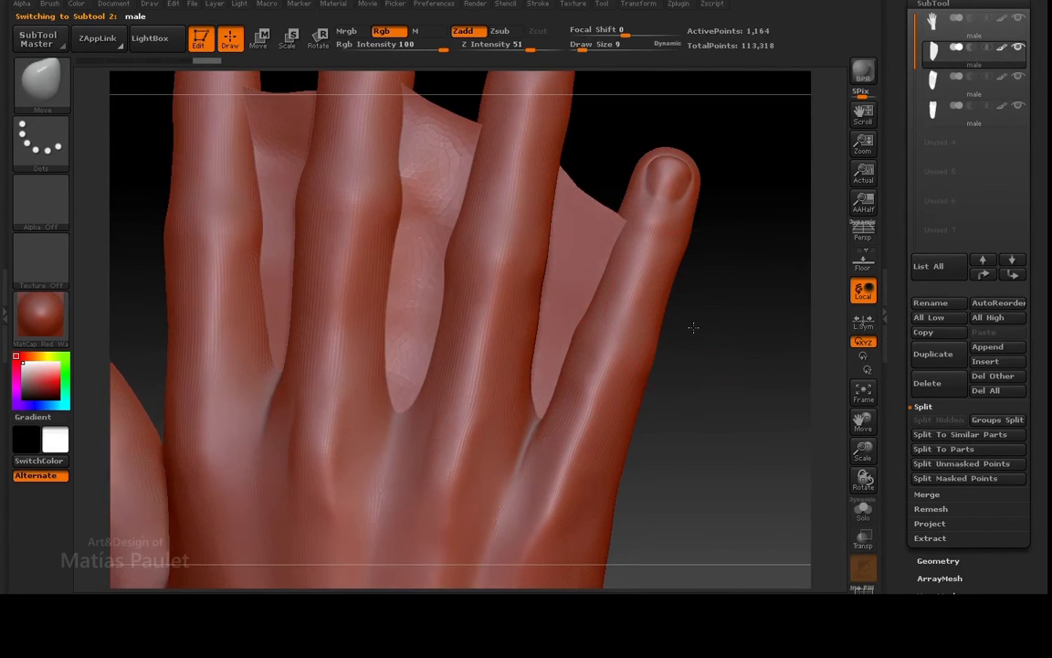
drag(694, 324, 651, 300)
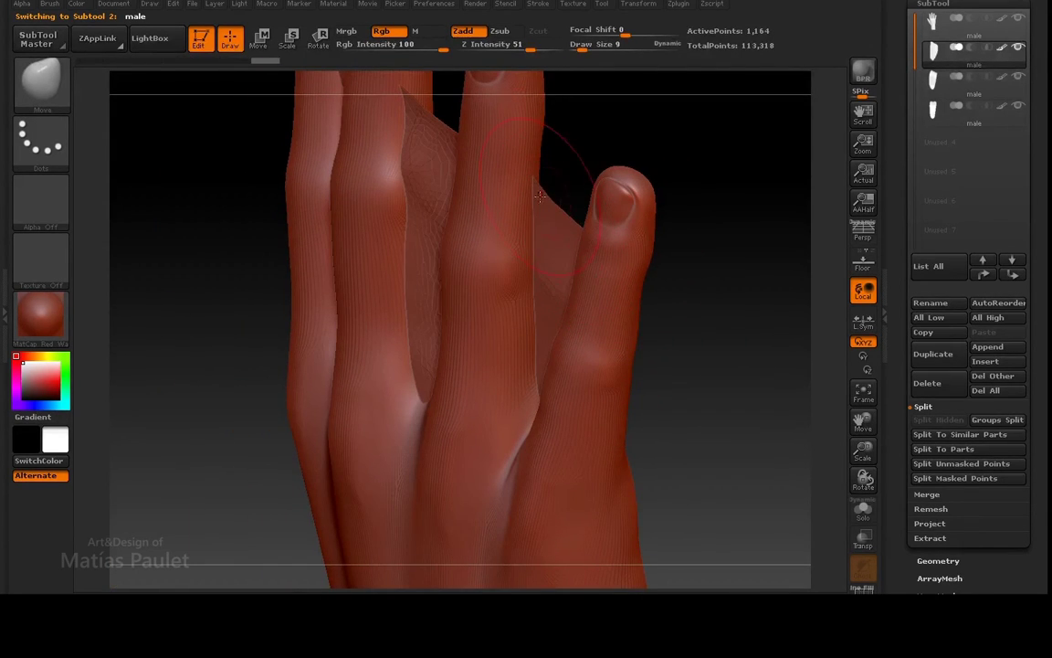
mouse_move(674, 141)
mouse_down()
mouse_move(579, 198)
mouse_move(513, 182)
mouse_up()
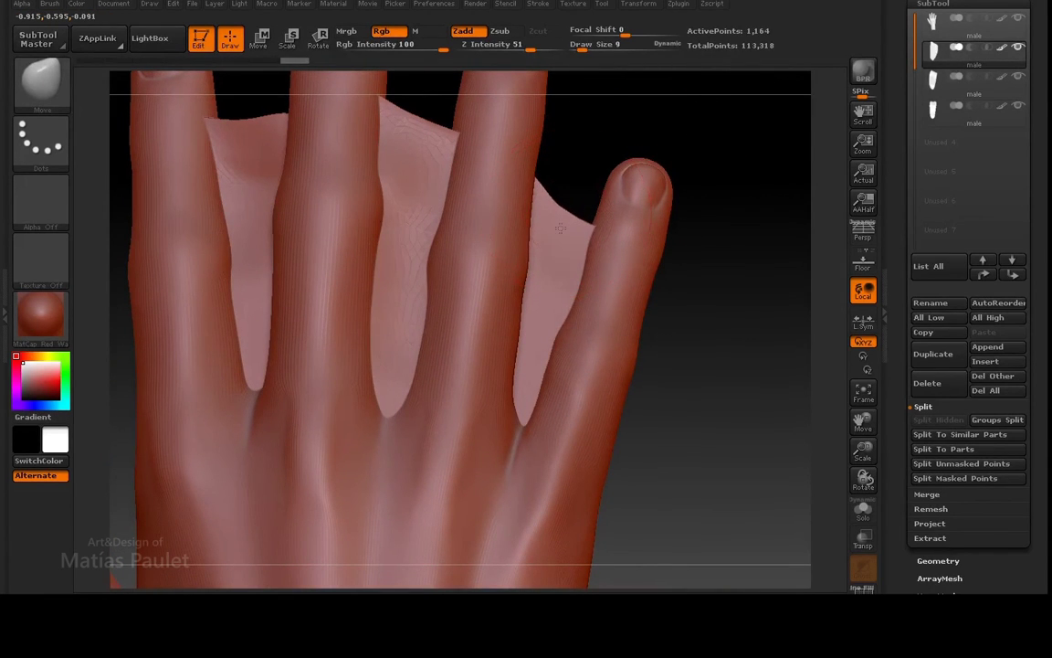
Select the index–middle webbing, push it down with Move, and turn on Transp.
alt+click(418, 119)
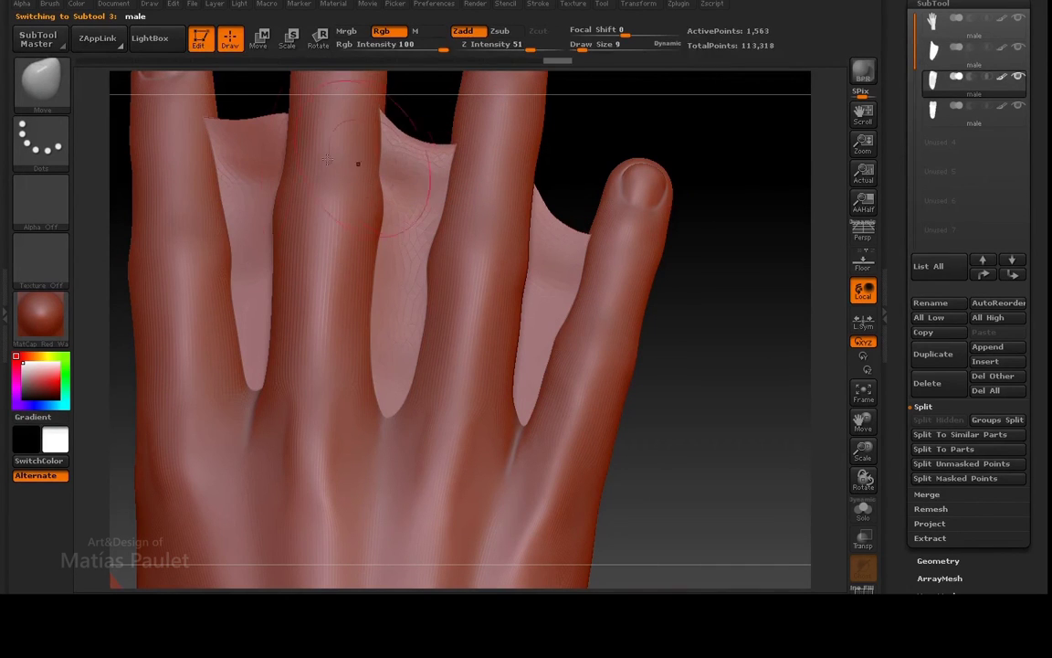
alt+click(157, 154)
drag(122, 146, 179, 114)
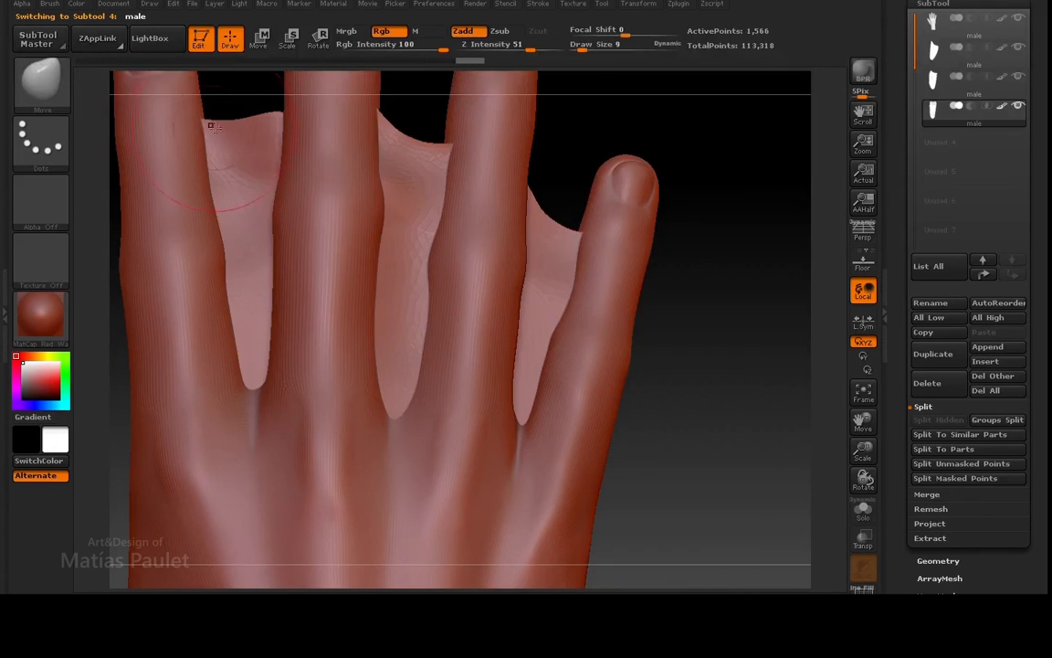
drag(210, 125, 270, 148)
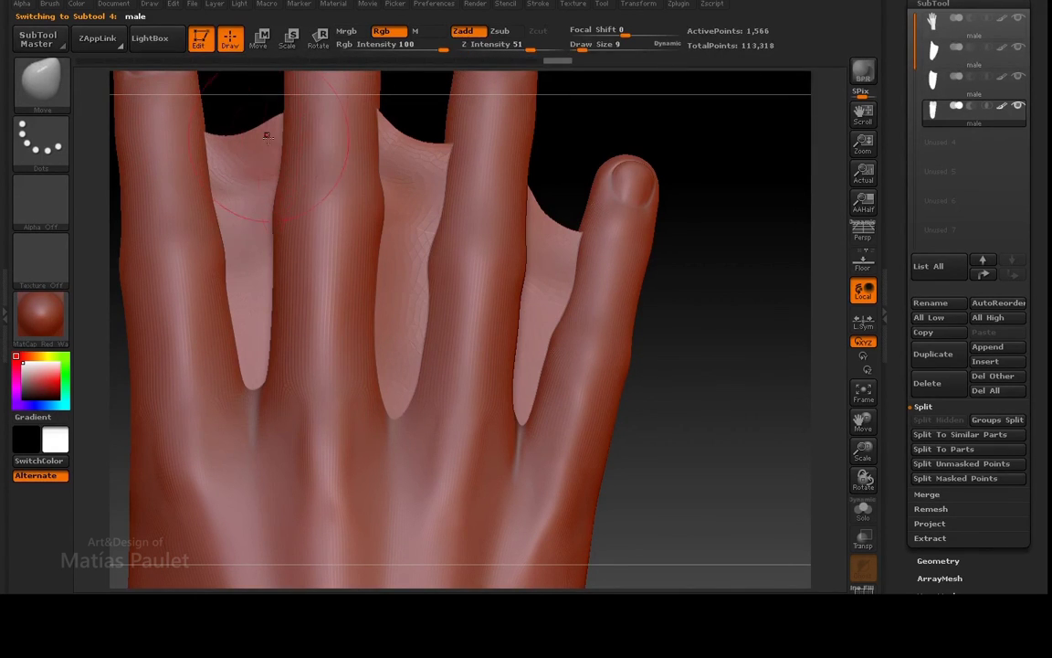
click(862, 539)
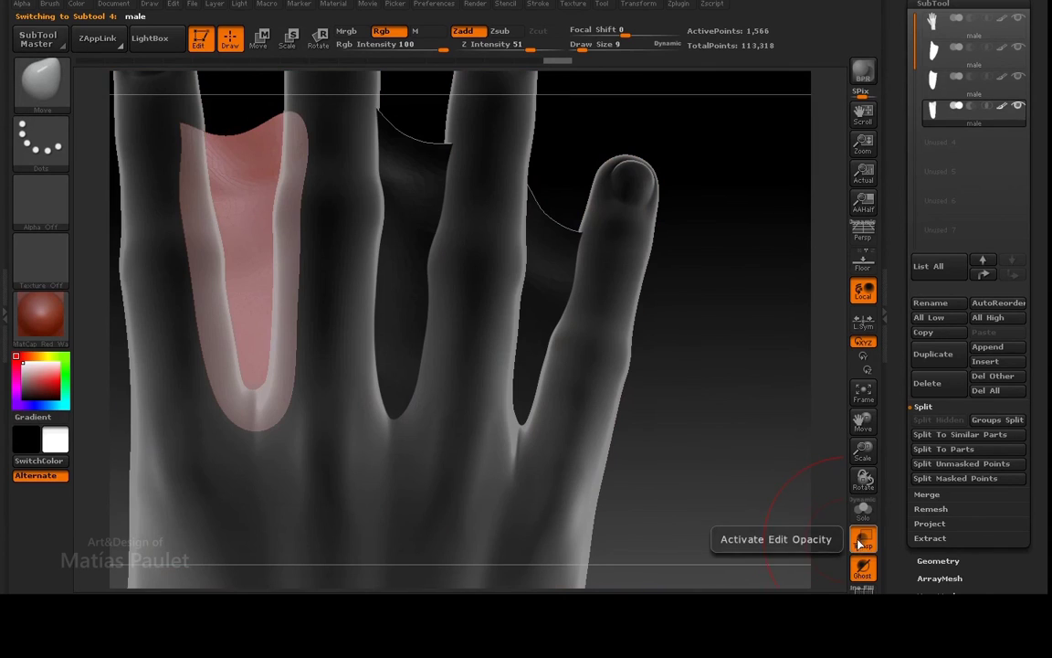
Curve the index–middle webbing's top edge into a dip, then turn Transp off.
mouse_move(295, 122)
mouse_down()
mouse_move(303, 156)
mouse_move(239, 143)
mouse_up()
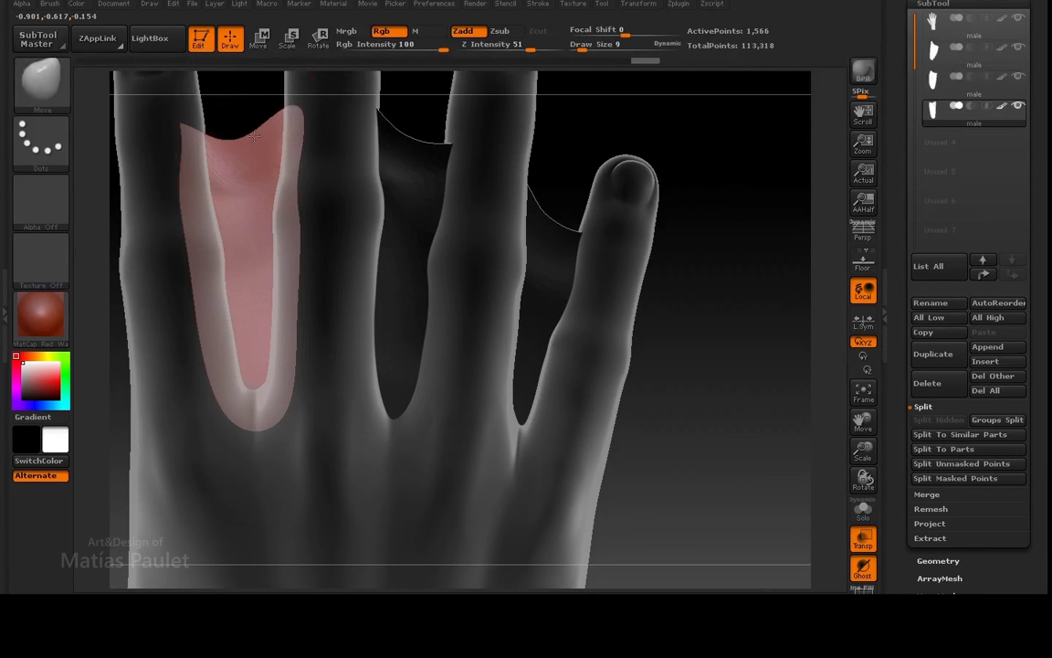
click(863, 539)
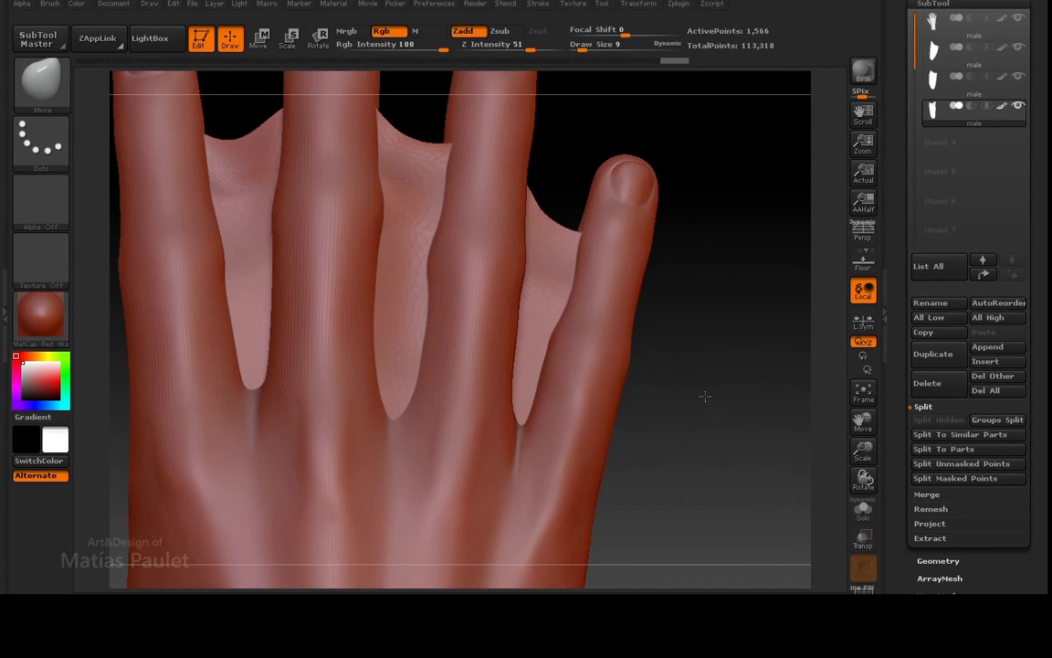
Frame the hand with F, turn it upright facing front, and select Subtool 2.
key(f)
mouse_move(653, 305)
mouse_down()
mouse_move(535, 272)
mouse_move(678, 349)
mouse_up()
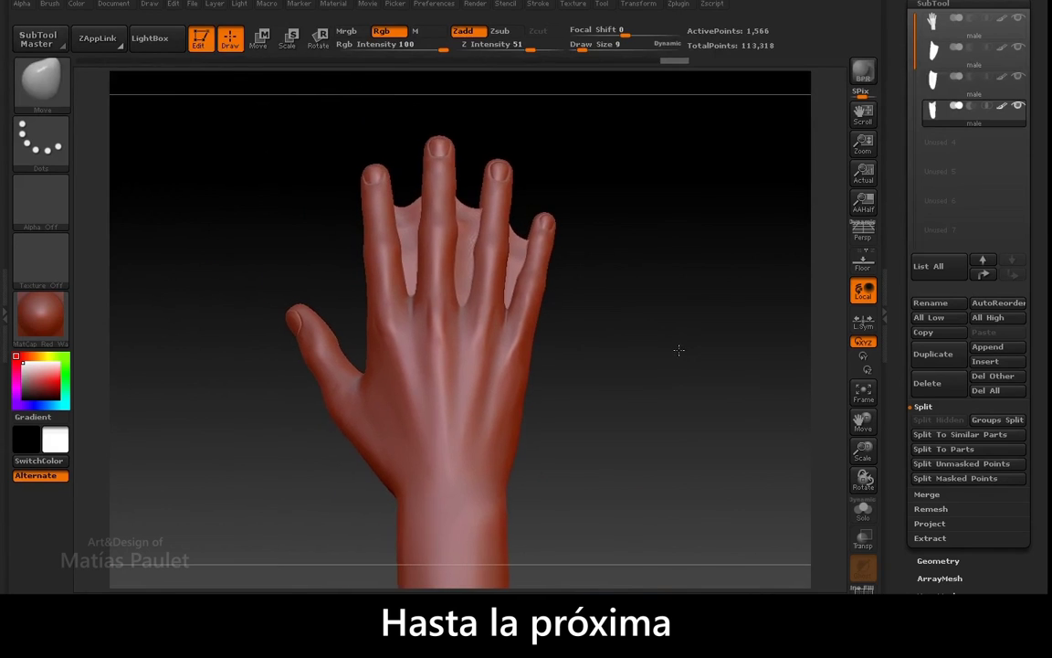
drag(669, 308, 676, 314)
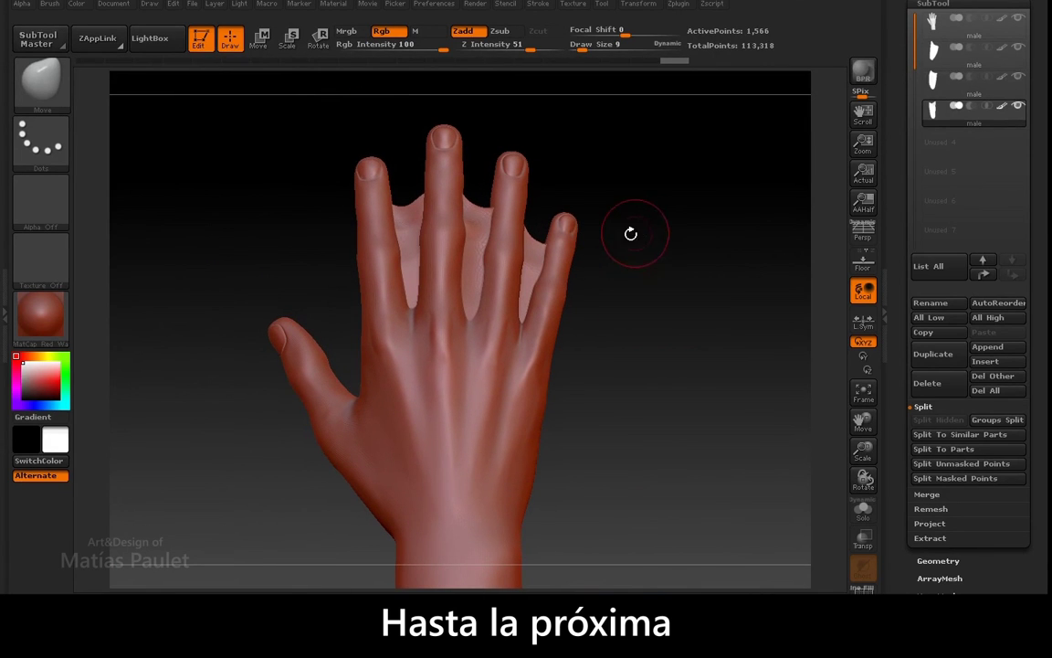
click(969, 59)
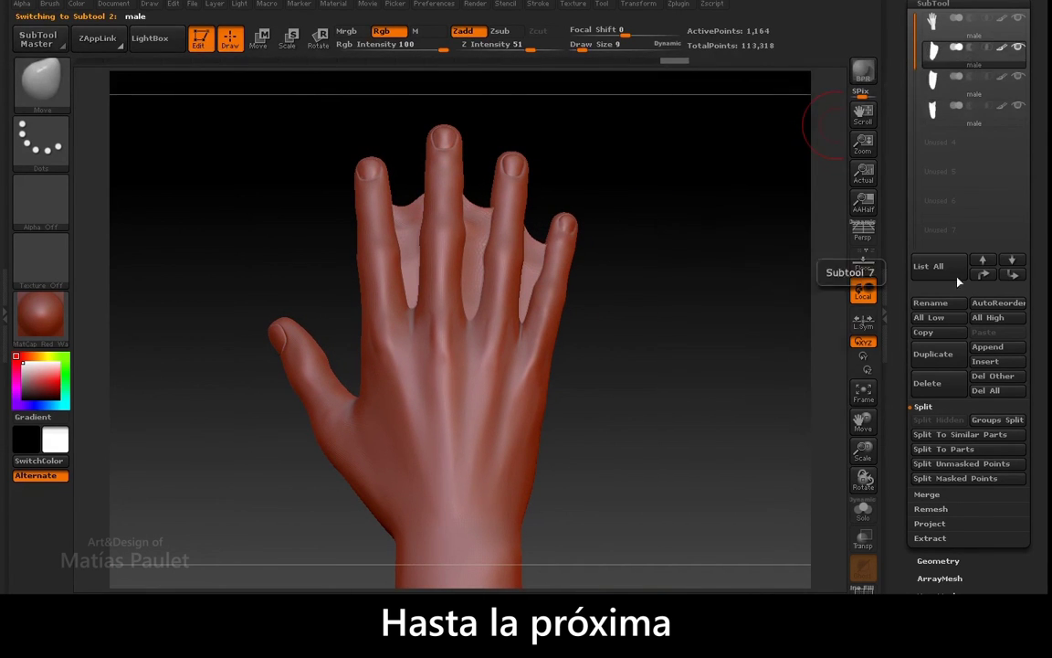